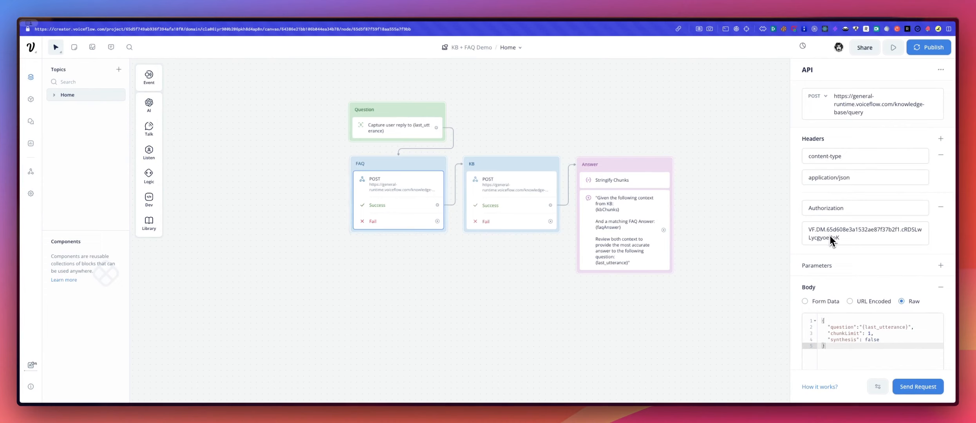
Review the API request settings and bodies of the FAQ and KB blocks, plus the Stringify Chunks expression in the Answer block.
{"action": "scroll", "coordinate": [846, 283], "scroll_direction": "down", "scroll_amount": 3}
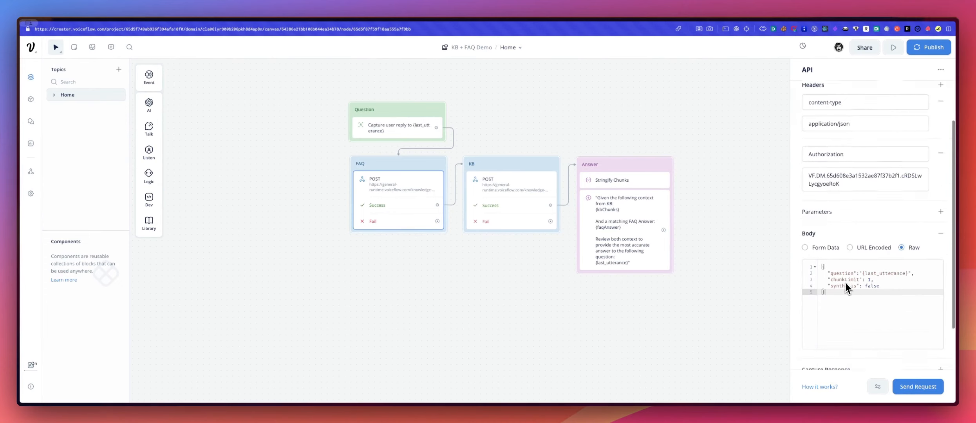
{"action": "left_click", "coordinate": [509, 196]}
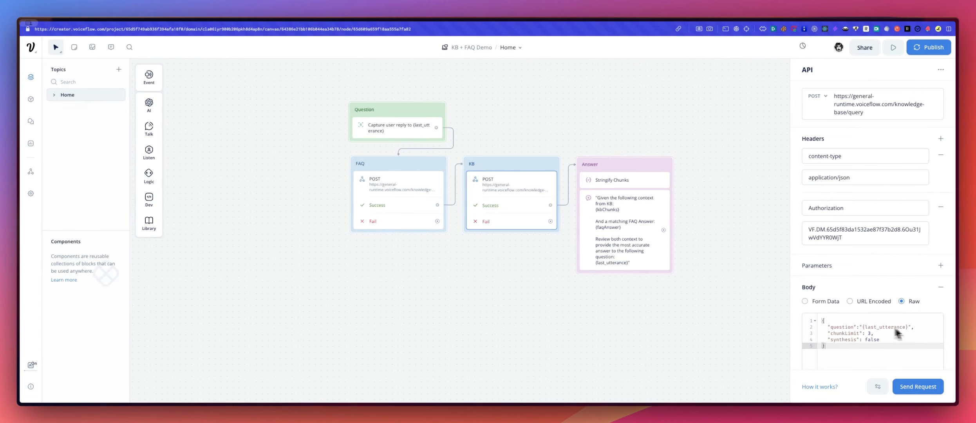
{"action": "scroll", "coordinate": [867, 334], "scroll_direction": "down", "scroll_amount": 3}
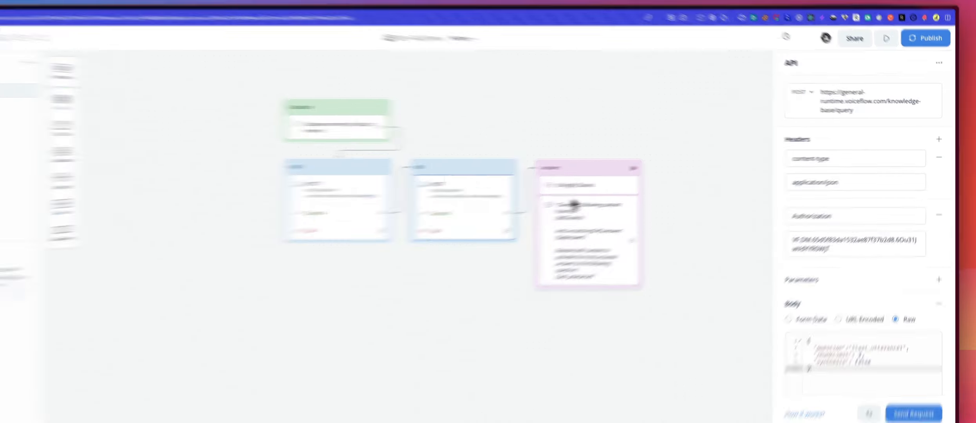
{"action": "left_click", "coordinate": [372, 8]}
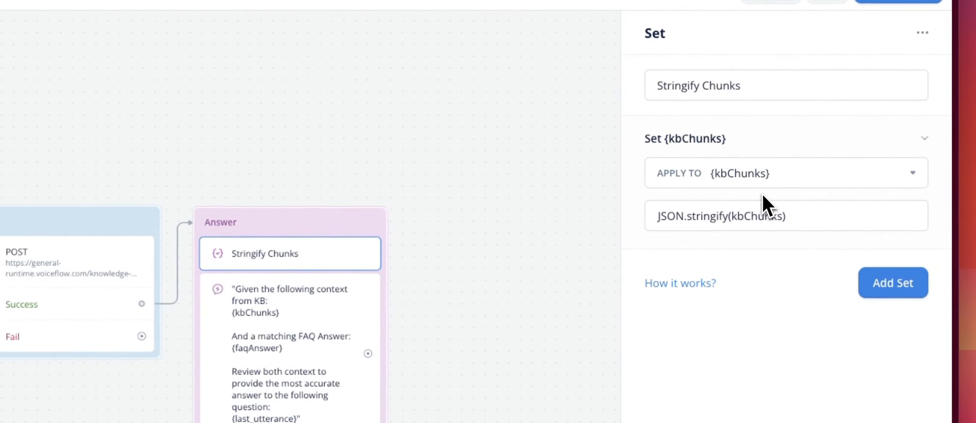
Send a test request from the KB block with last_utterance corrected to "How many tokens offers the Team plan?" and inspect the returned chunks.
{"action": "left_click", "coordinate": [97, 270]}
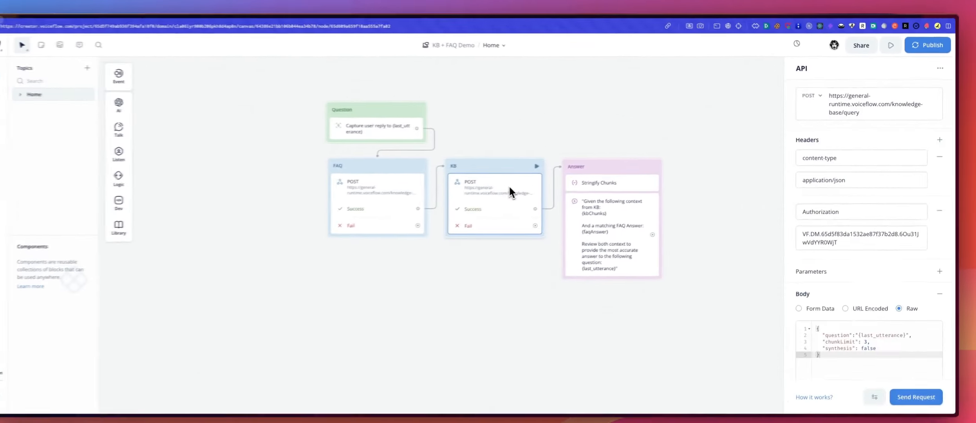
{"action": "left_click", "coordinate": [916, 387]}
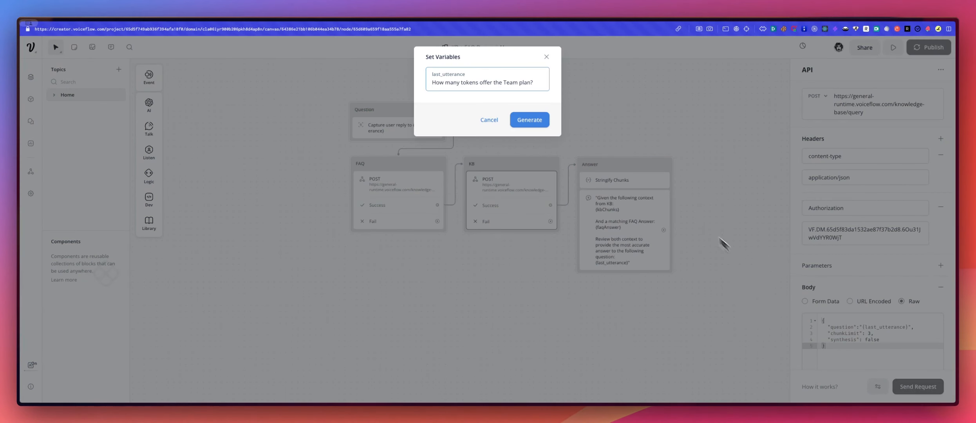
{"action": "left_click", "coordinate": [492, 83]}
{"action": "type", "text": "s"}
{"action": "left_click", "coordinate": [525, 119]}
{"action": "scroll", "coordinate": [505, 188], "scroll_direction": "down", "scroll_amount": 1}
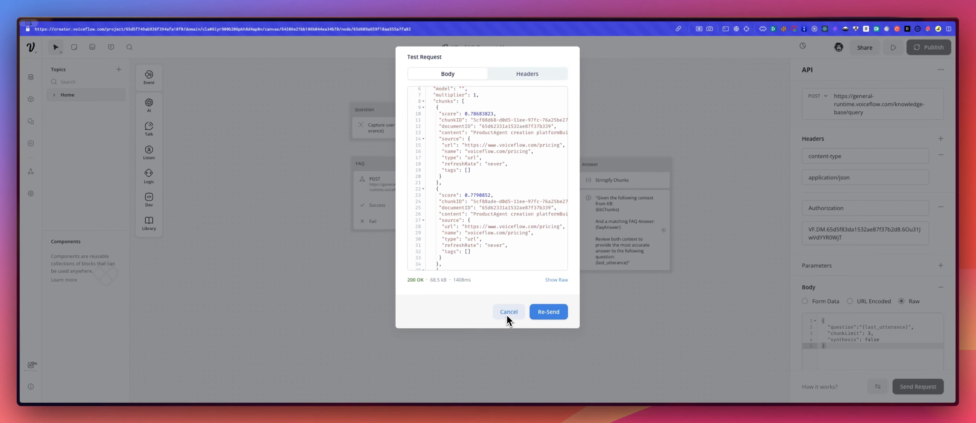
{"action": "left_click", "coordinate": [508, 312]}
Review the Response AI prompt and model settings in the Answer block.
{"action": "left_click", "coordinate": [624, 221]}
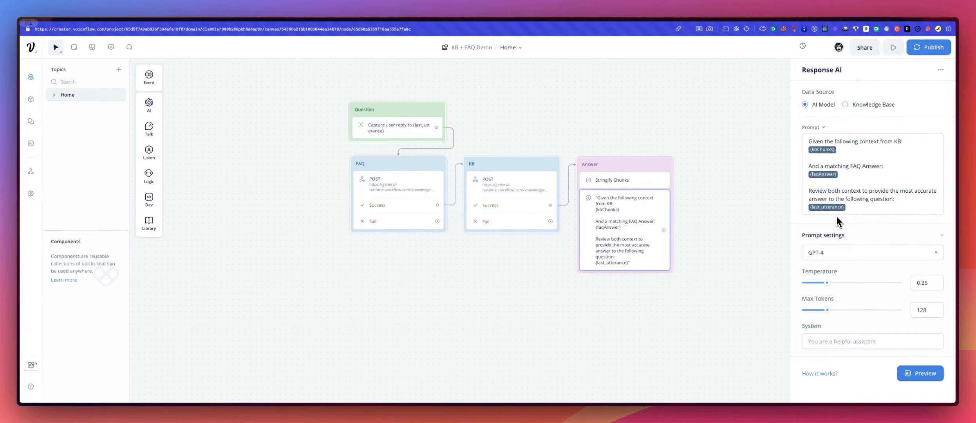
{"action": "left_click", "coordinate": [719, 188]}
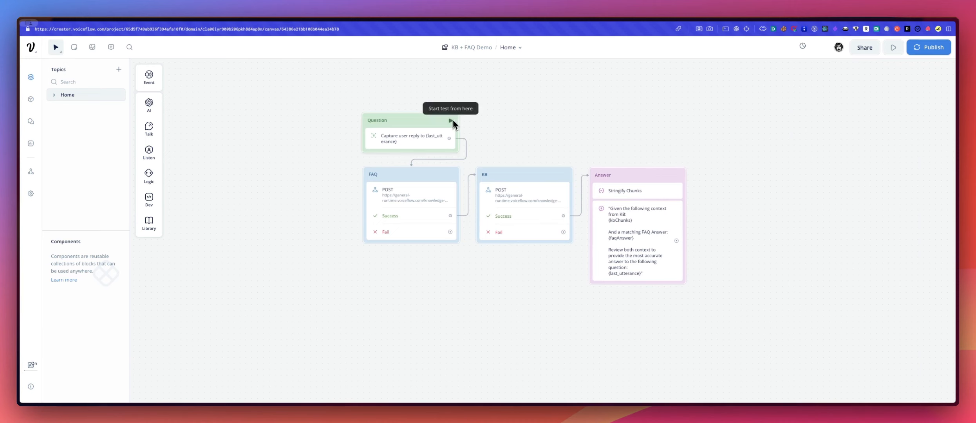
Copy the question text from the Response AI step in the AI Test block.
{"action": "key", "text": "r"}
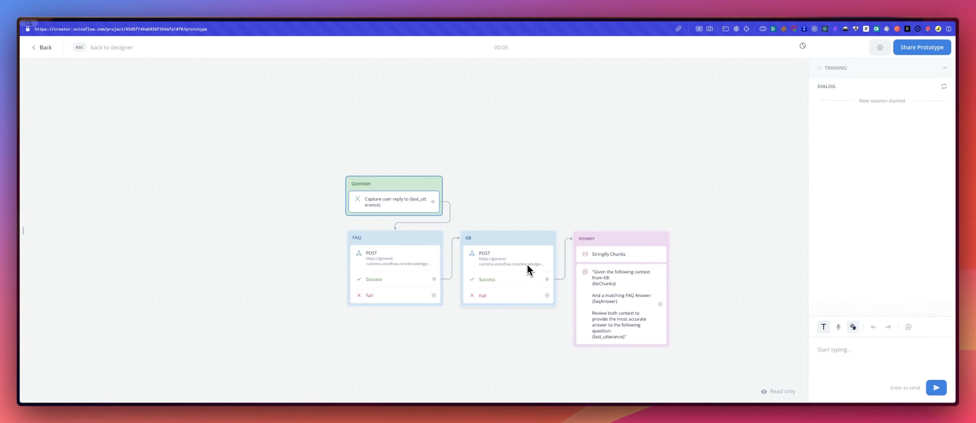
{"action": "left_click_drag", "start_coordinate": [620, 128], "coordinate": [546, 306]}
{"action": "left_click_drag", "start_coordinate": [571, 165], "coordinate": [565, 243]}
{"action": "left_click", "coordinate": [650, 151]}
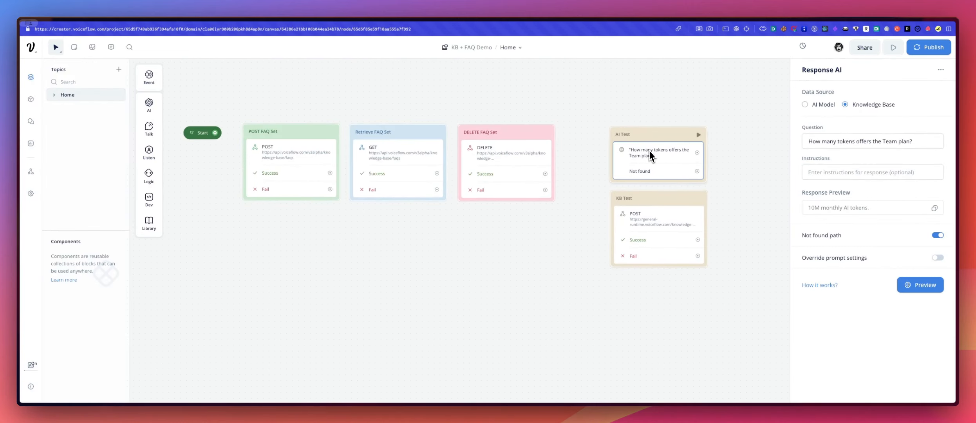
{"action": "left_click", "coordinate": [898, 143]}
{"action": "left_click_drag", "start_coordinate": [810, 149], "coordinate": [804, 145]}
Start a prototype test from the Question block and ask "How many tokens offers the Pro plan?".
{"action": "left_click", "coordinate": [553, 267]}
{"action": "left_click_drag", "start_coordinate": [534, 262], "coordinate": [558, 203]}
{"action": "left_click_drag", "start_coordinate": [485, 391], "coordinate": [633, 175]}
{"action": "left_click", "coordinate": [530, 189]}
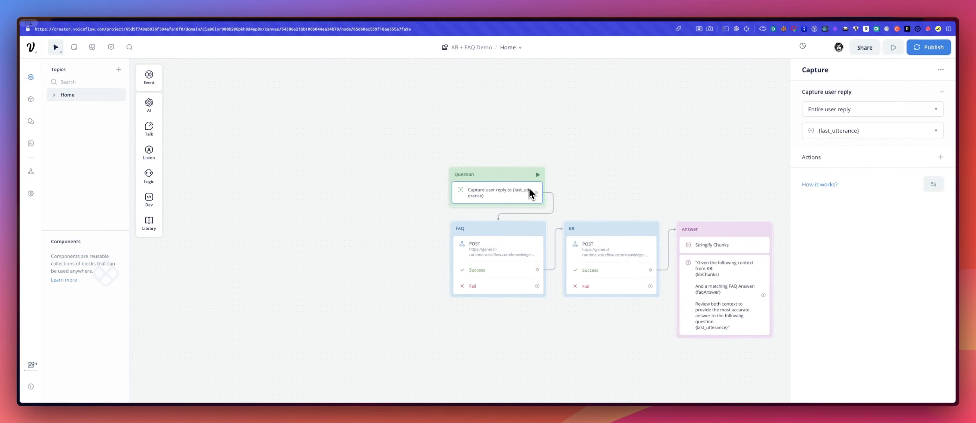
{"action": "key", "text": "t"}
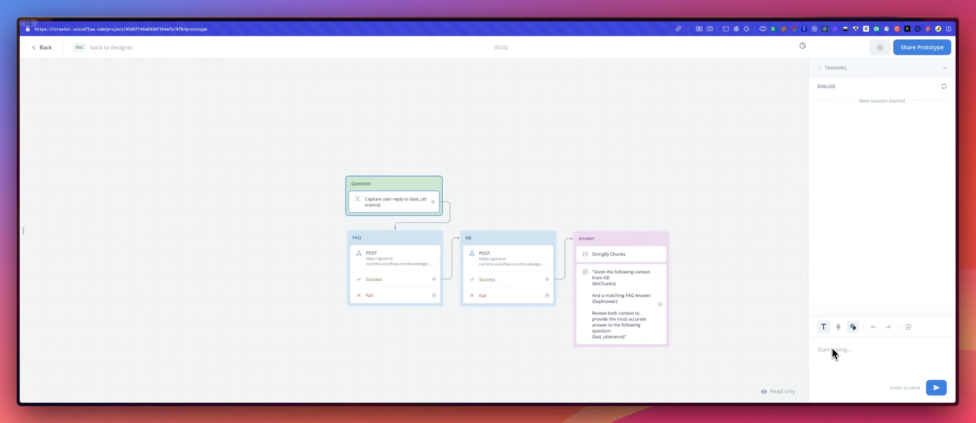
{"action": "type", "text": "How many tokens offers the Team plan?"}
{"action": "double_click", "coordinate": [899, 350]}
{"action": "type", "text": "Pro plan?"}
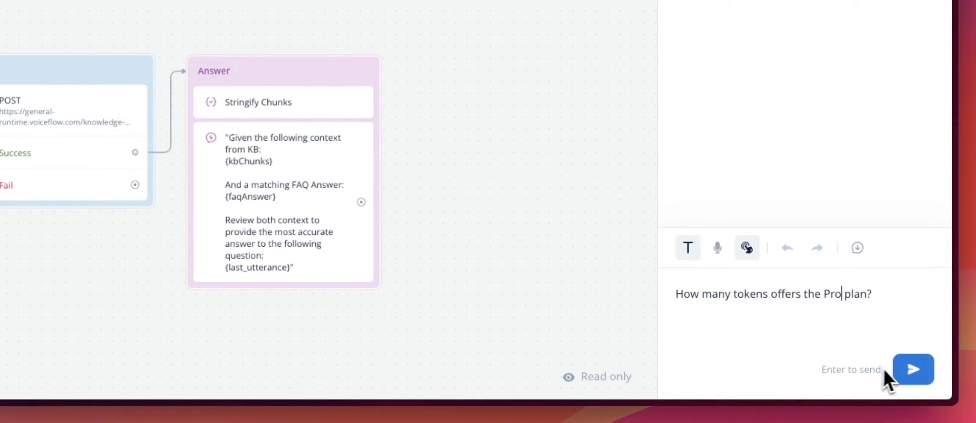
{"action": "left_click", "coordinate": [905, 371]}
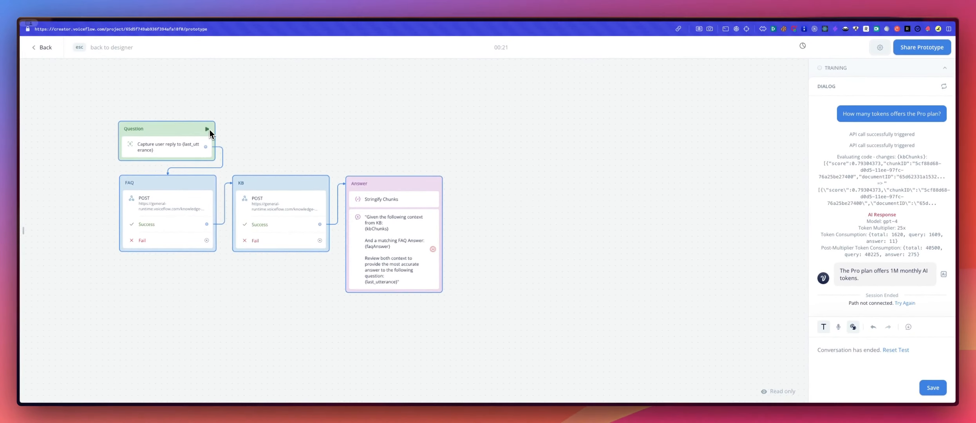
Rerun the test from the Question block asking "How many tokens offers the Team plan?" and return to the designer.
{"action": "left_click", "coordinate": [208, 129]}
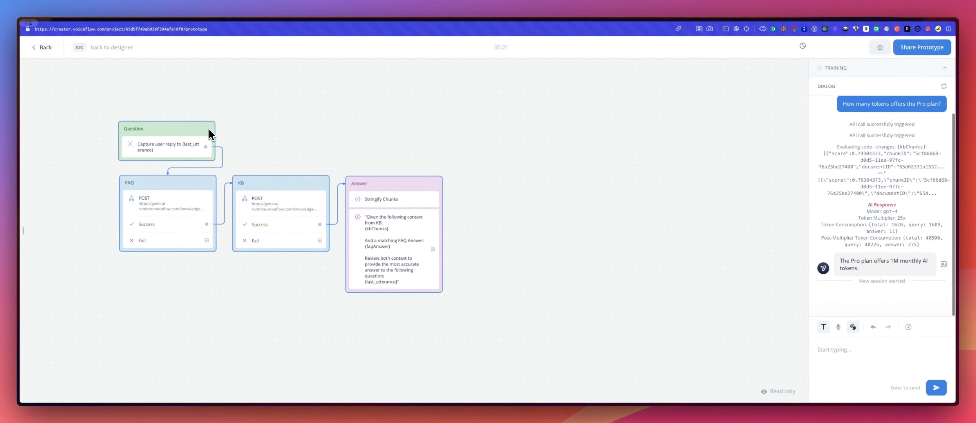
{"action": "type", "text": "How many tokens offers the Team plan?"}
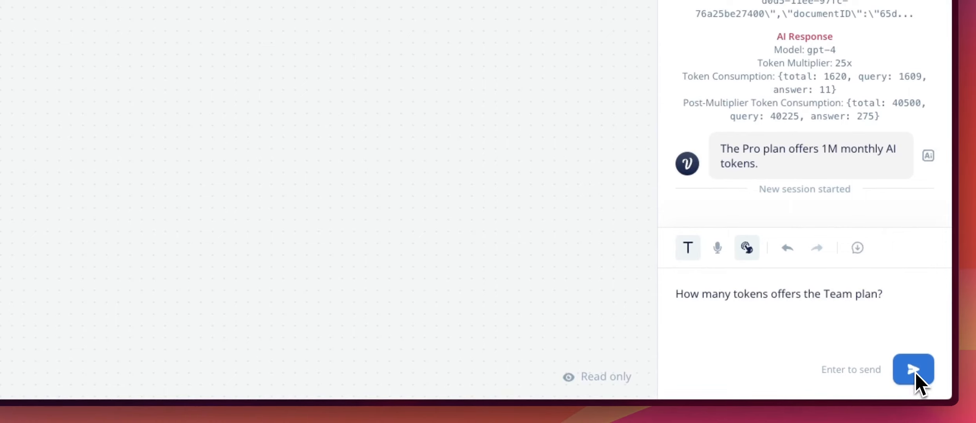
{"action": "left_click", "coordinate": [914, 371]}
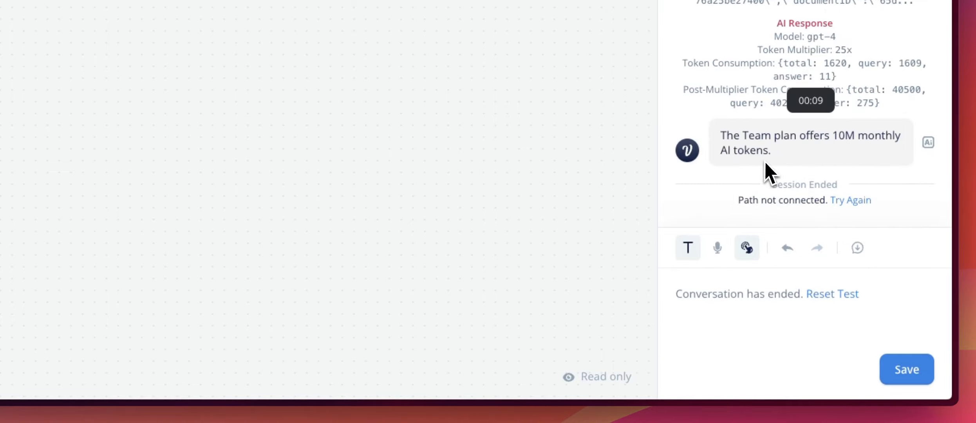
{"action": "left_click_drag", "start_coordinate": [492, 252], "coordinate": [657, 236]}
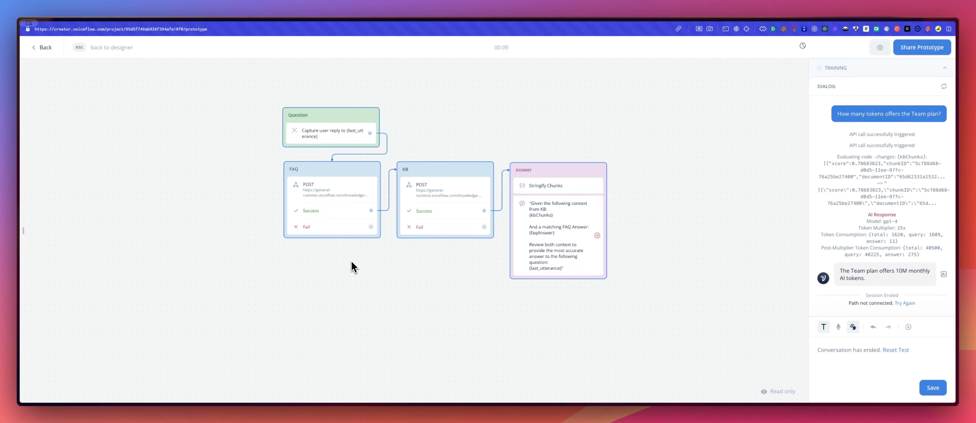
{"action": "left_click", "coordinate": [84, 49]}
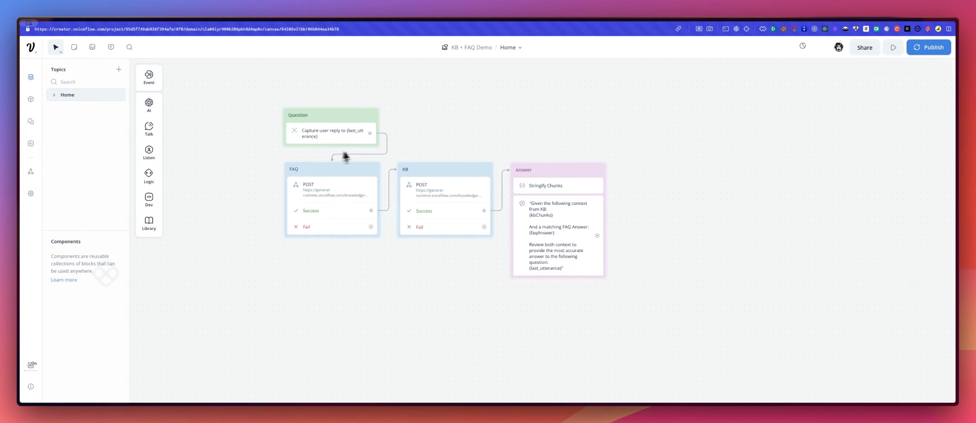
Switch to the FAQ ONLY KB DEMO project and send the lower POST FAQ Set request that adds the Demo2 FAQ set.
{"action": "left_click_drag", "start_coordinate": [465, 131], "coordinate": [501, 149]}
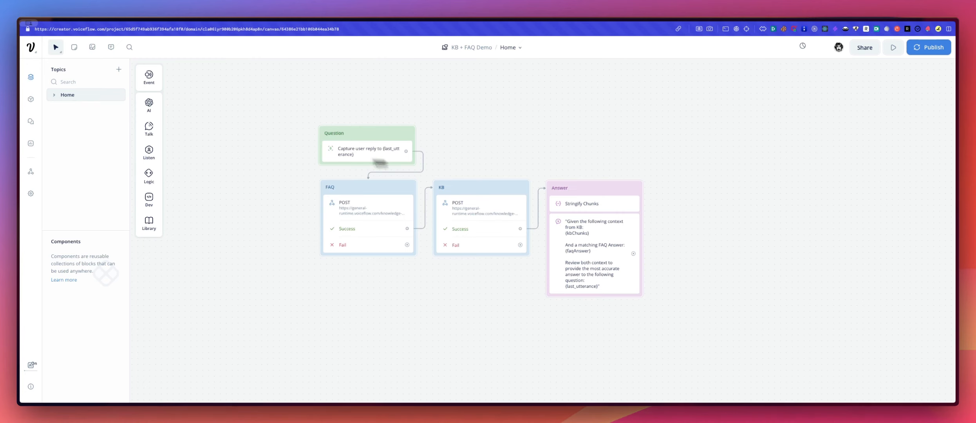
{"action": "left_click_drag", "start_coordinate": [283, 148], "coordinate": [332, 156]}
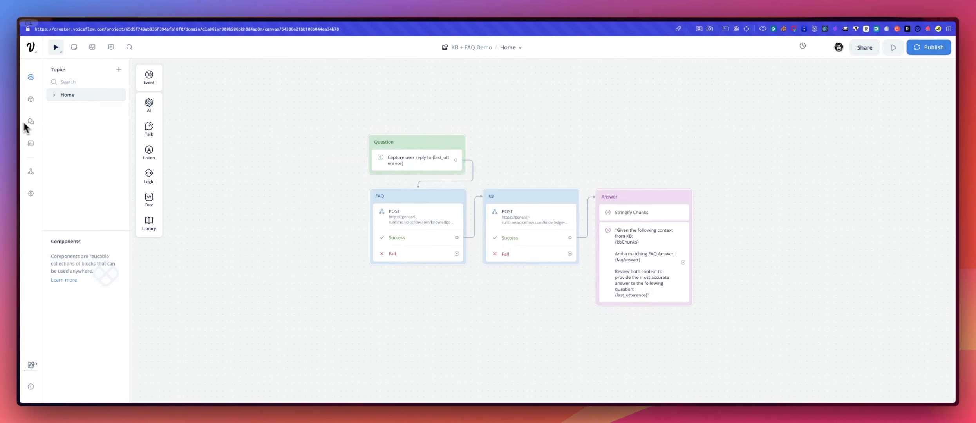
{"action": "mouse_move", "coordinate": [22, 125]}
{"action": "left_click", "coordinate": [60, 214]}
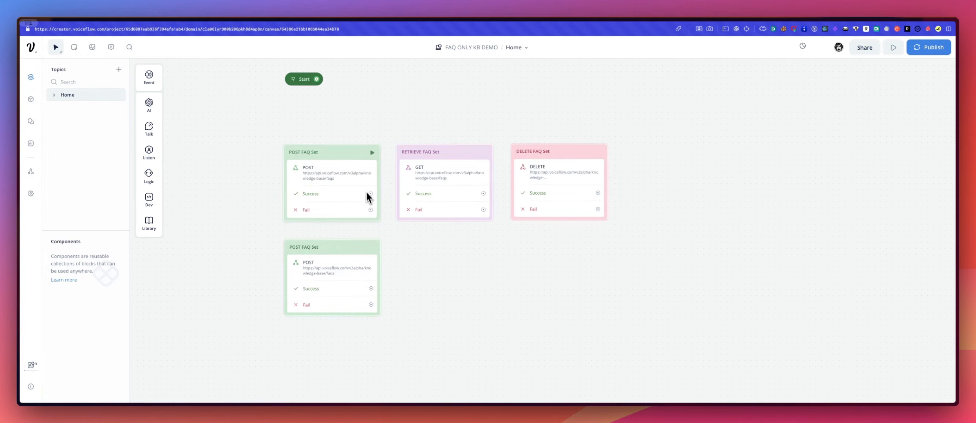
{"action": "left_click", "coordinate": [328, 259]}
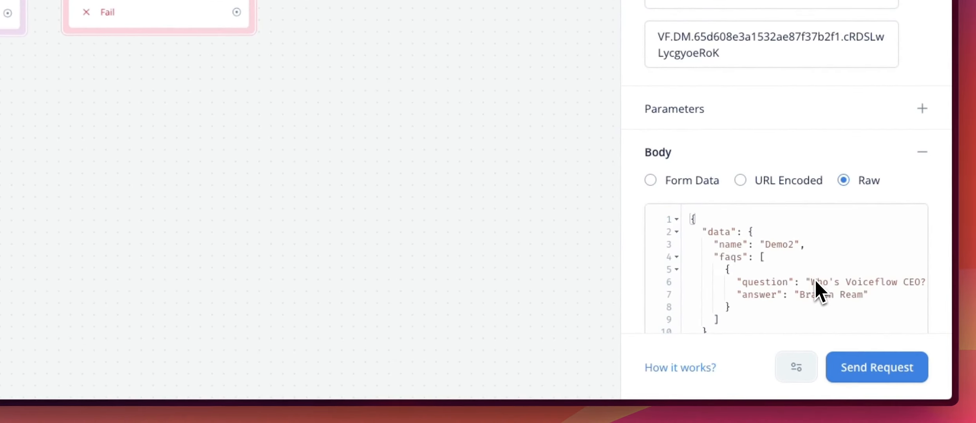
{"action": "left_click", "coordinate": [877, 367]}
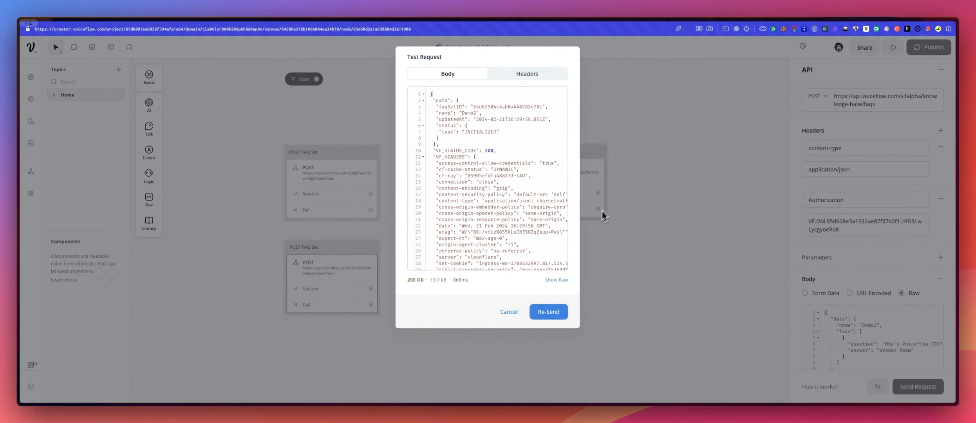
{"action": "left_click", "coordinate": [508, 312]}
Send the RETRIEVE FAQ Set request and check the status of the FAQ sets.
{"action": "left_click", "coordinate": [471, 209]}
{"action": "left_click", "coordinate": [908, 308]}
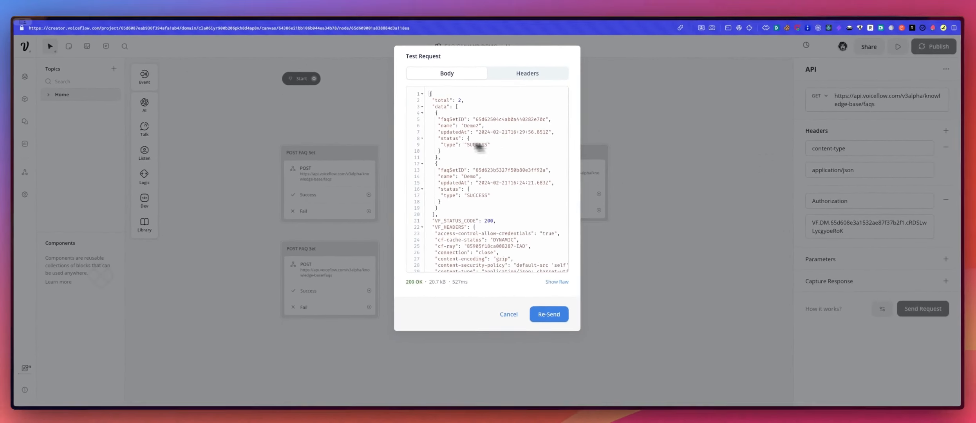
{"action": "left_click", "coordinate": [507, 314]}
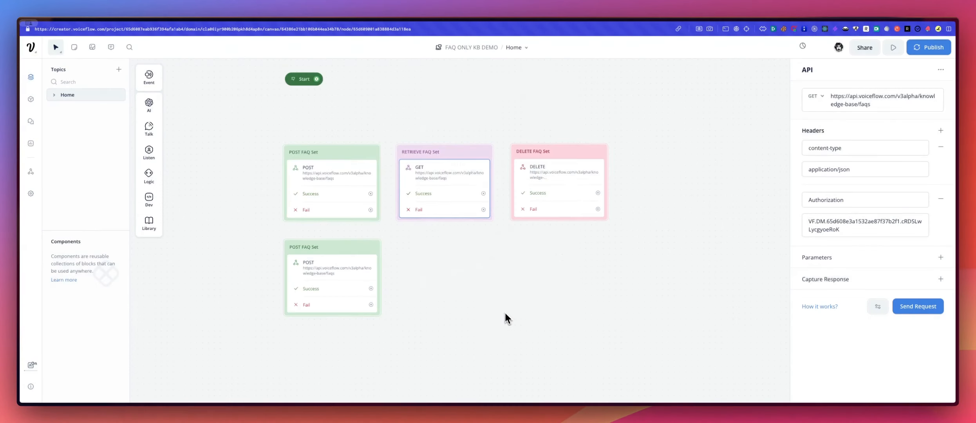
Switch back to the KB + FAQ Demo project and examine its knowledge base data sources.
{"action": "mouse_move", "coordinate": [21, 220]}
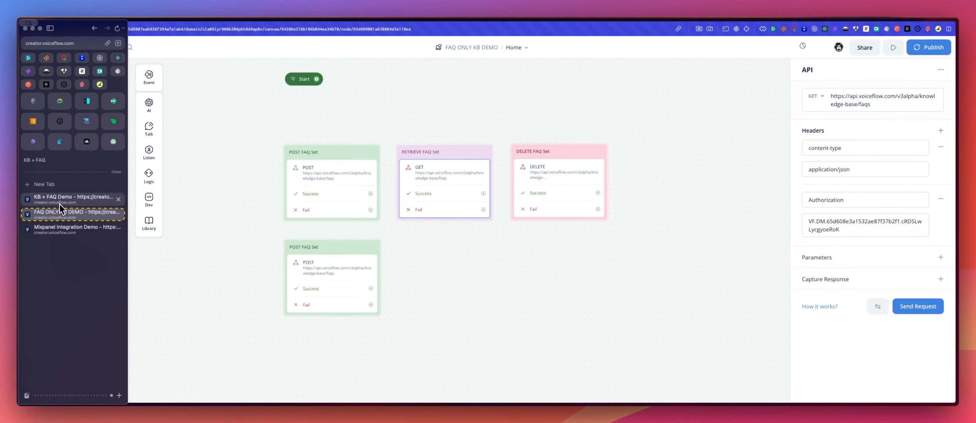
{"action": "left_click", "coordinate": [60, 203]}
{"action": "left_click_drag", "start_coordinate": [316, 179], "coordinate": [306, 179]}
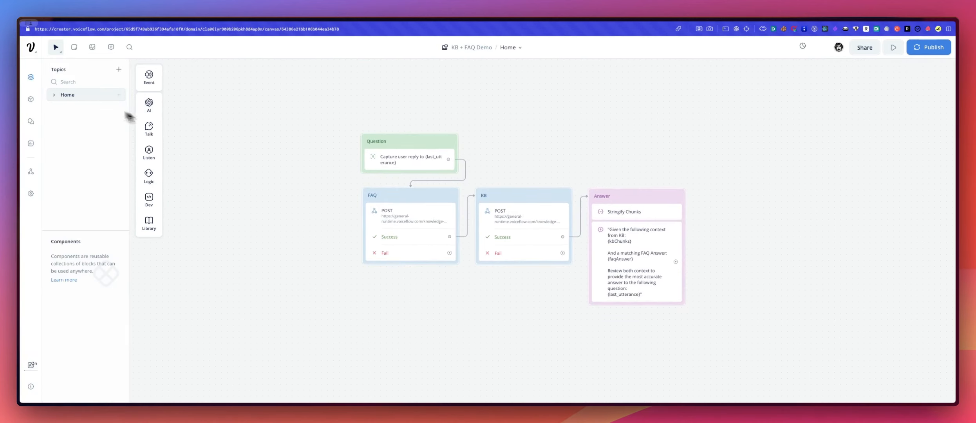
{"action": "left_click", "coordinate": [31, 100]}
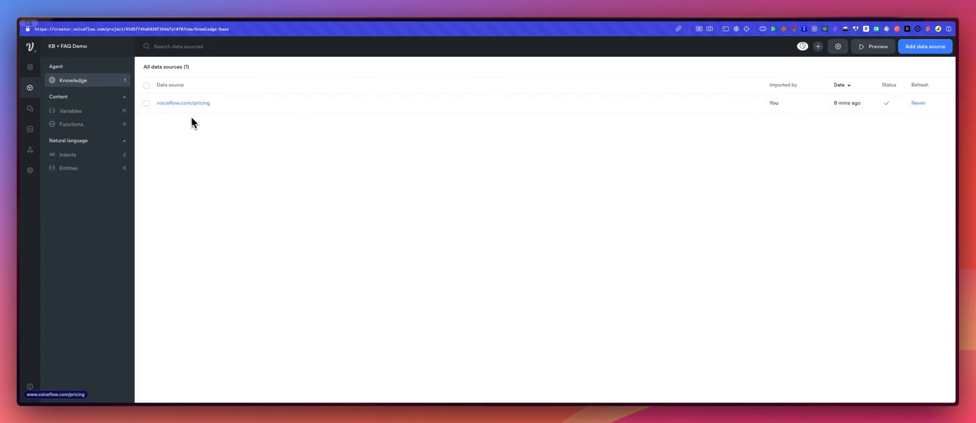
Return to the flow canvas, start a prototype test from the Question block and ask "Who's Voiceflow CEO?".
{"action": "left_click", "coordinate": [30, 67]}
{"action": "left_click", "coordinate": [897, 46]}
{"action": "left_click", "coordinate": [867, 352]}
{"action": "type", "text": "Who's Vo"}
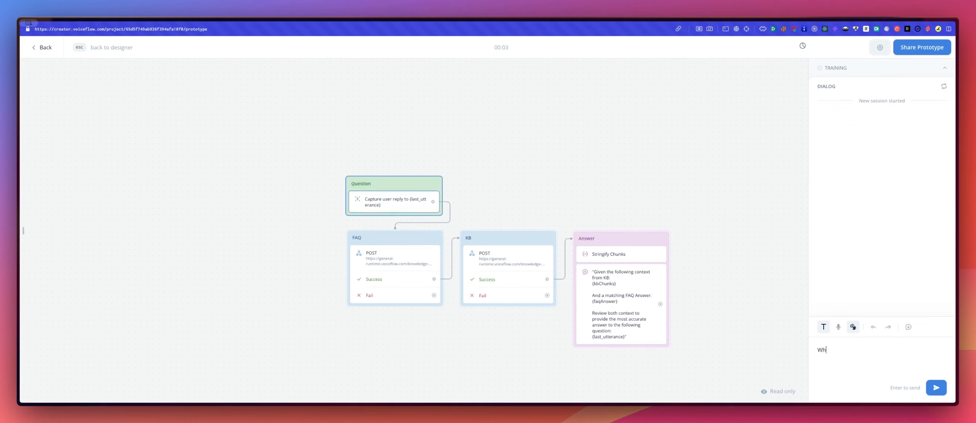
{"action": "type", "text": "iceflow CEO?"}
{"action": "left_click", "coordinate": [936, 388]}
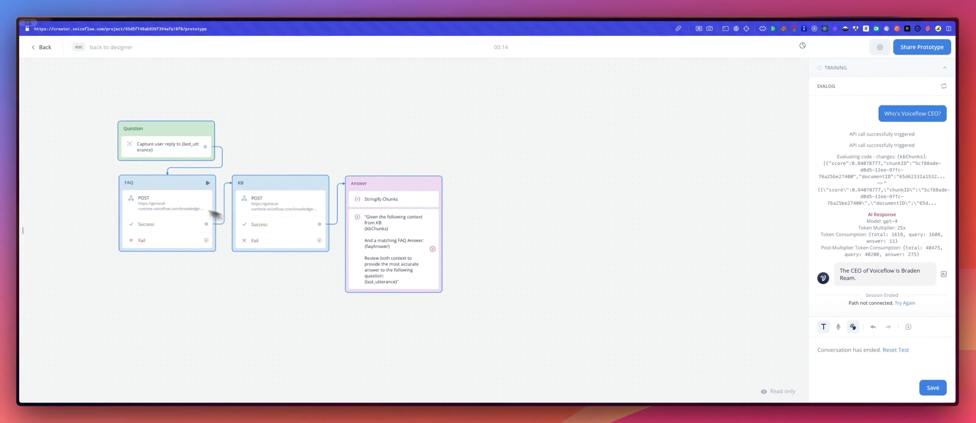
Rerun the test from the Question block with the reworded question "What Voiceflow CEO name?" and return to the designer.
{"action": "left_click", "coordinate": [199, 127]}
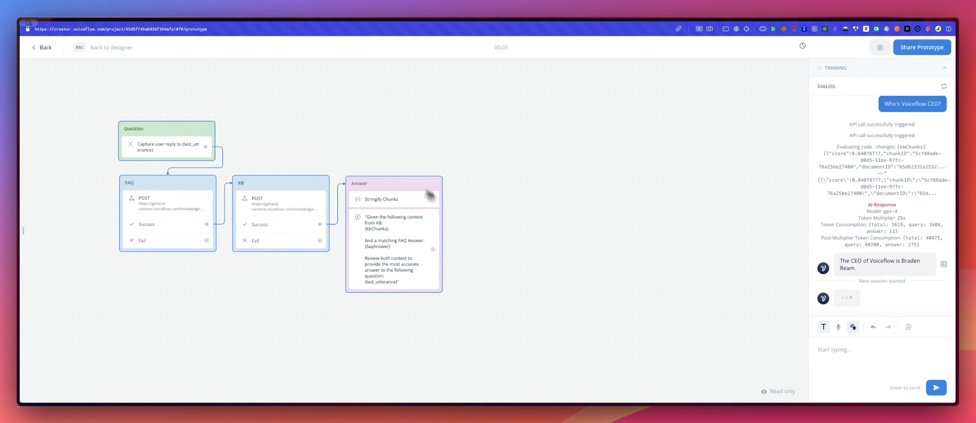
{"action": "left_click", "coordinate": [852, 356]}
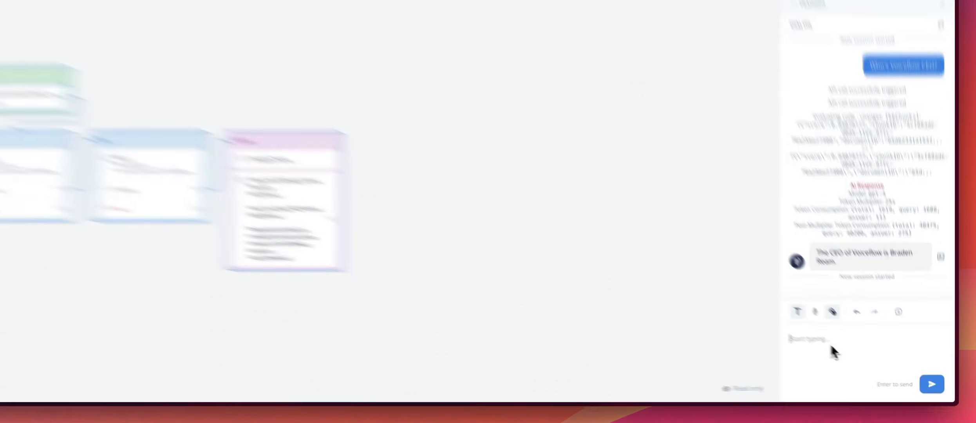
{"action": "type", "text": "What Voiceflow CEO name"}
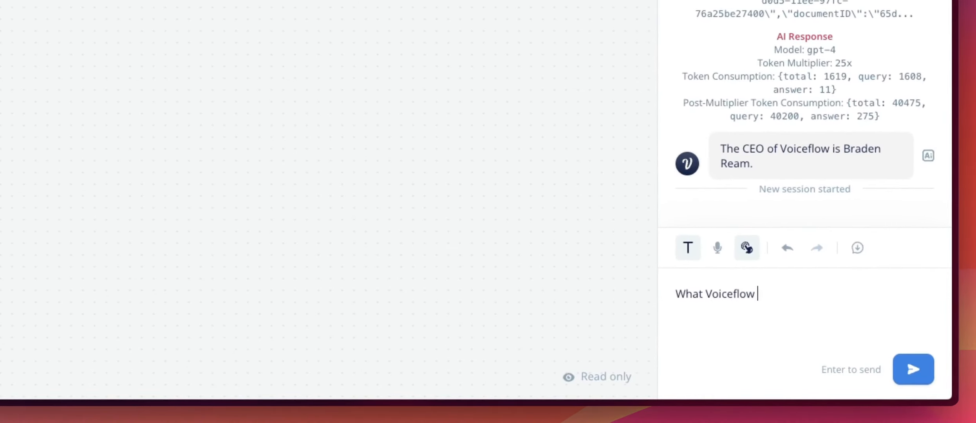
{"action": "type", "text": "?"}
{"action": "key", "text": "Return"}
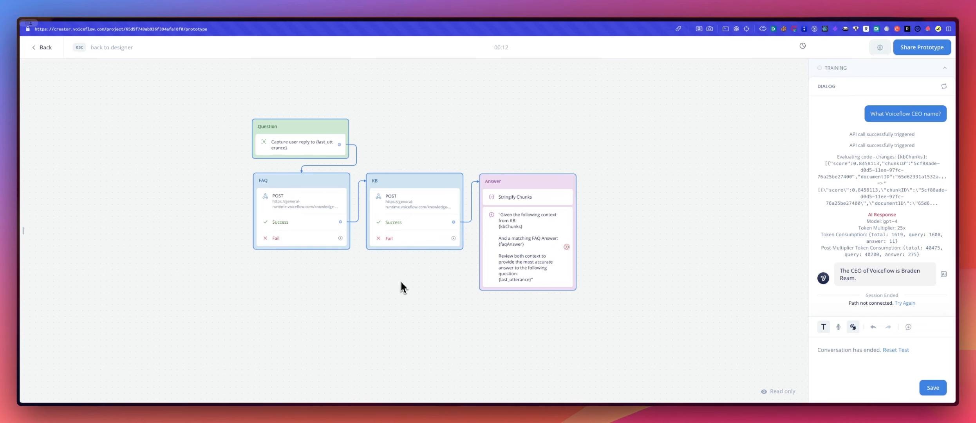
{"action": "left_click_drag", "start_coordinate": [401, 286], "coordinate": [419, 285]}
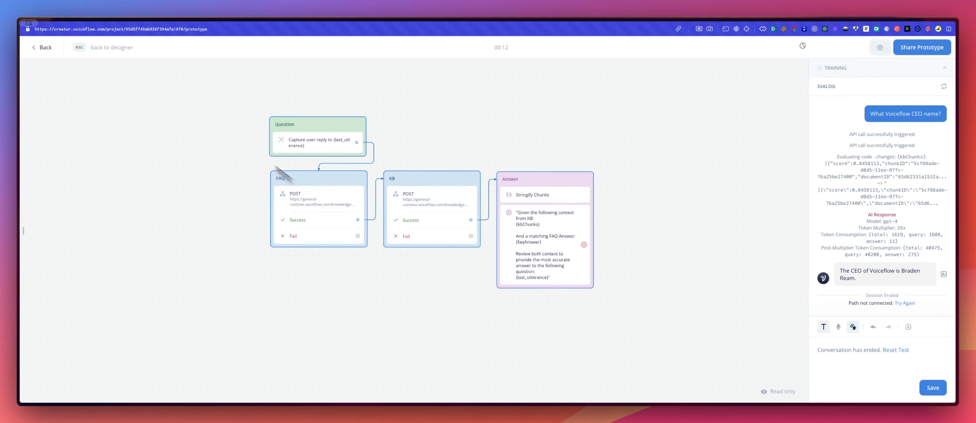
{"action": "left_click", "coordinate": [86, 51]}
{"action": "mouse_move", "coordinate": [482, 135]}
{"action": "left_mouse_down"}
{"action": "mouse_move", "coordinate": [534, 134]}
{"action": "mouse_move", "coordinate": [480, 146]}
{"action": "left_mouse_up"}
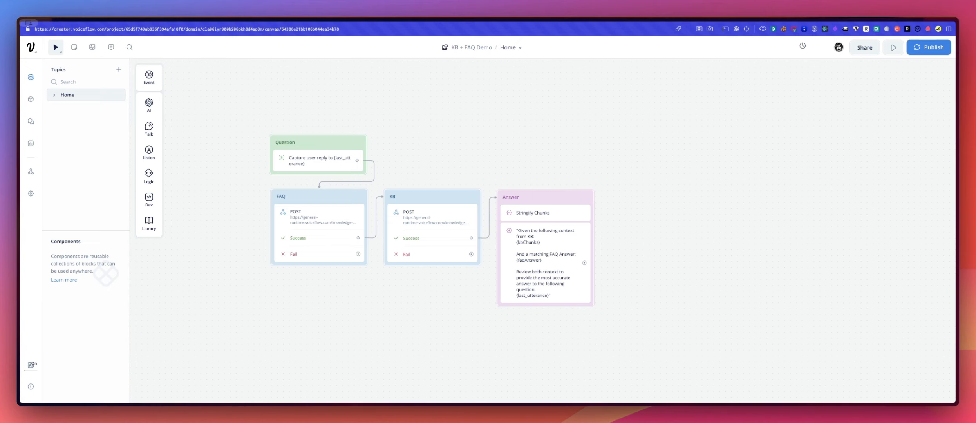
{"action": "scroll", "coordinate": [553, 158], "scroll_direction": "up", "scroll_amount": 2}
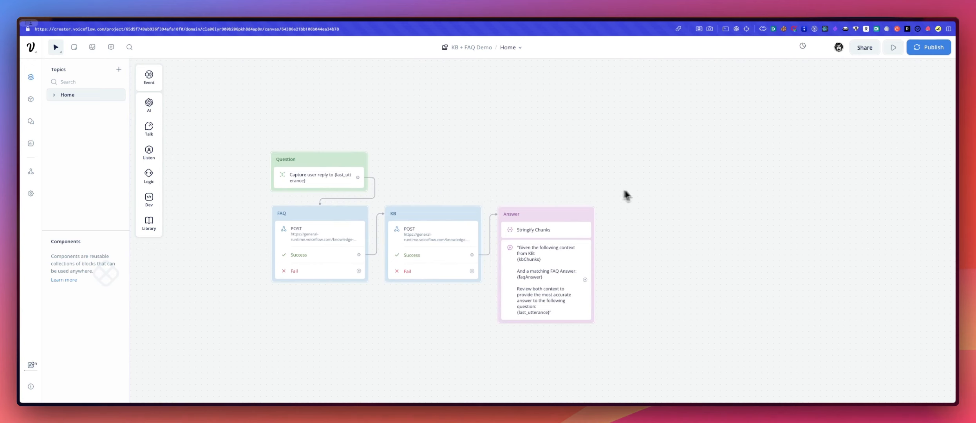
{"action": "scroll", "coordinate": [660, 185], "scroll_direction": "down", "scroll_amount": 3}
{"action": "mouse_move", "coordinate": [676, 172]}
{"action": "left_mouse_down"}
{"action": "mouse_move", "coordinate": [664, 171]}
{"action": "mouse_move", "coordinate": [678, 175]}
{"action": "left_mouse_up"}
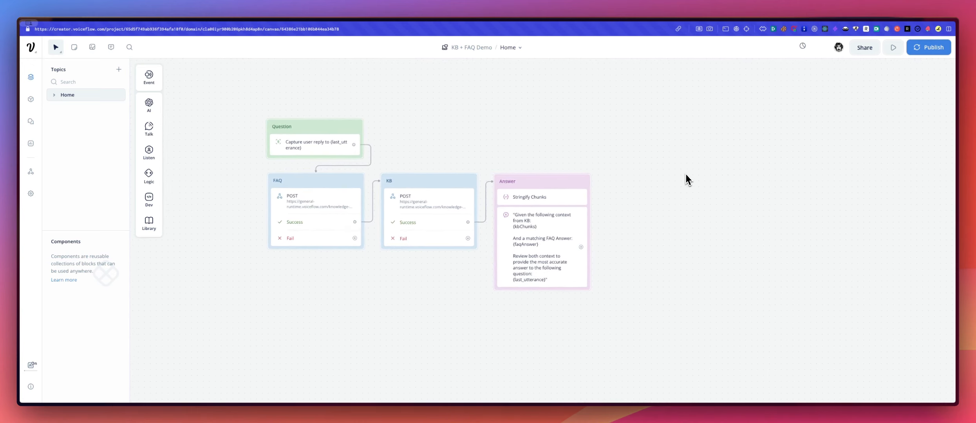